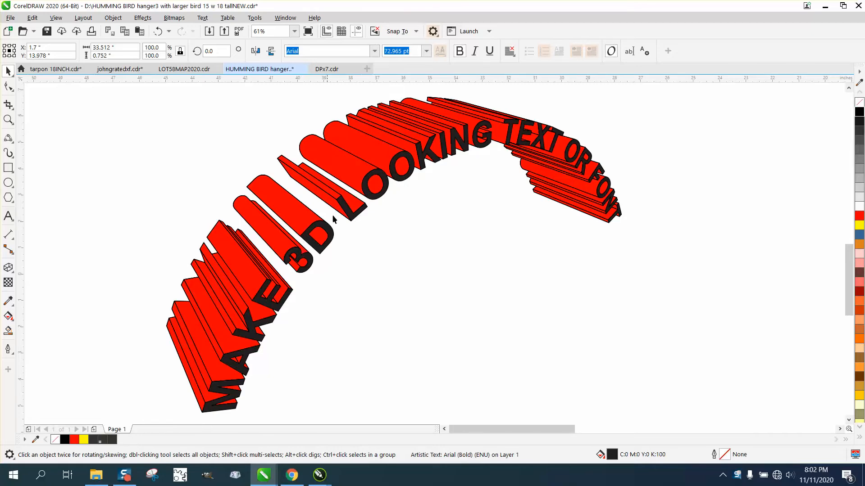
Stretch the straight headline text above the red circle to about 35.6 inches wide and 1.75 inches tall
scroll(386, 185, down, 2)
click(347, 188)
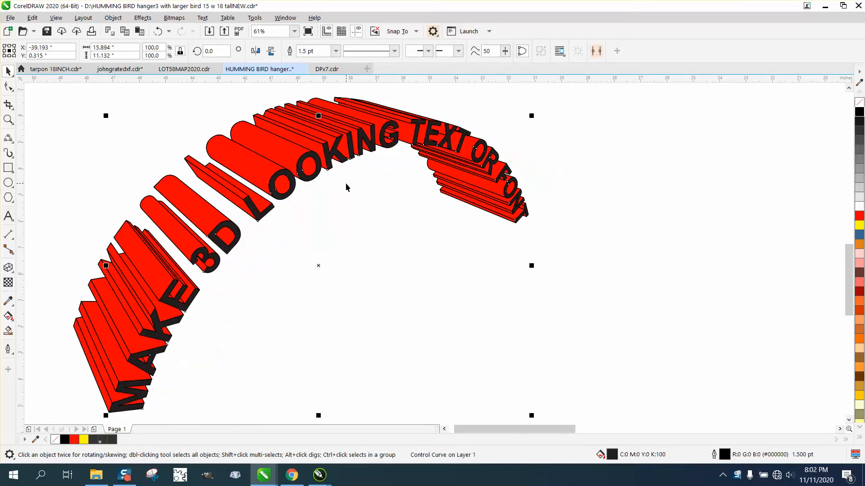
scroll(322, 185, down, 1)
scroll(313, 187, down, 1)
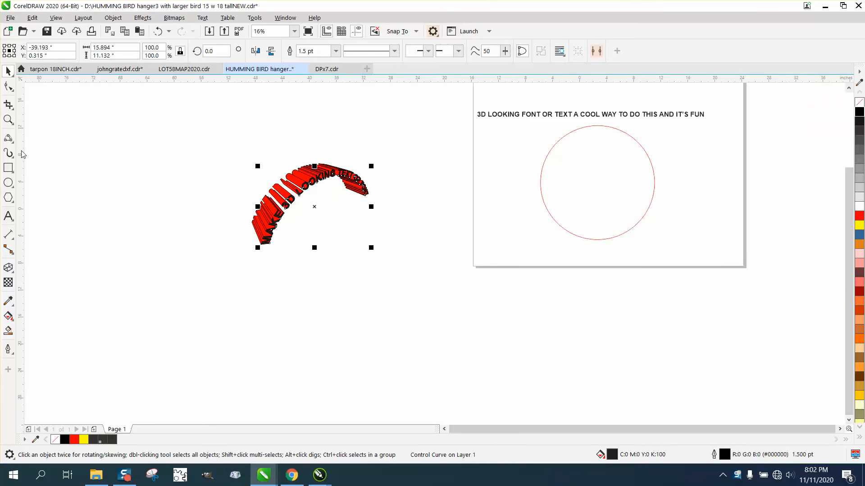
drag(851, 212, 851, 207)
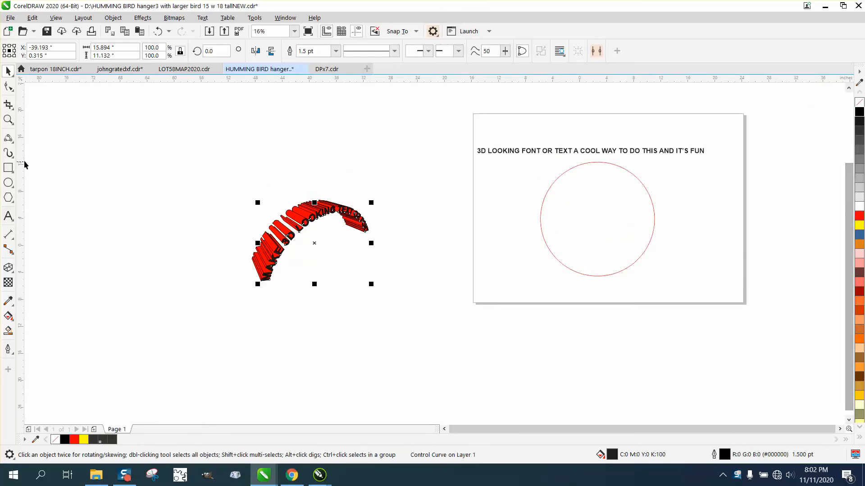
click(8, 119)
drag(463, 131, 772, 312)
click(8, 71)
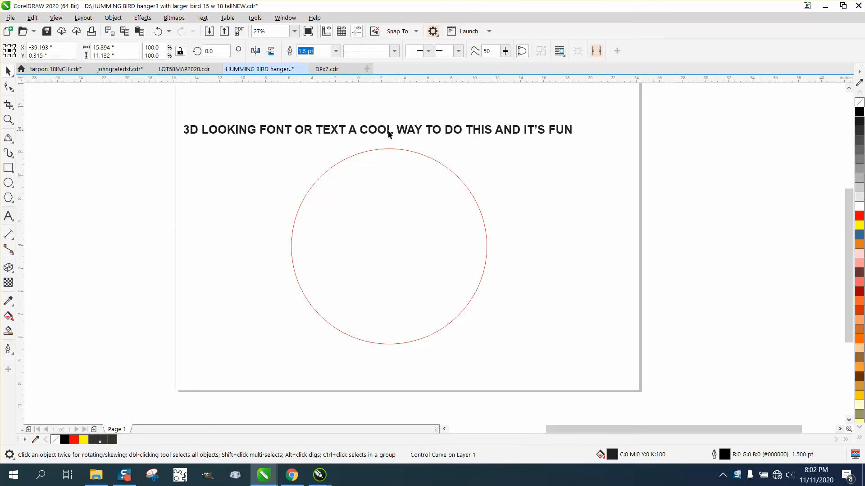
click(403, 134)
drag(572, 141, 599, 148)
drag(390, 121, 390, 110)
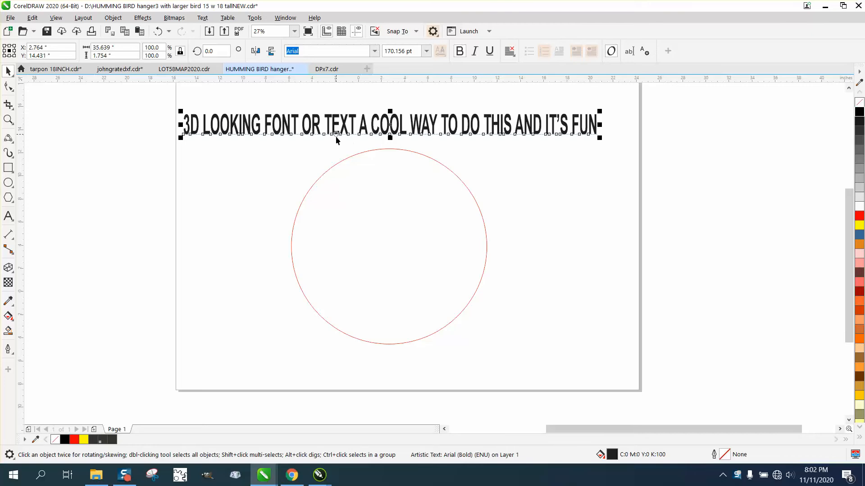
Fit the headline text to the outside of the red circle, arching it over the circle's upper part
click(204, 18)
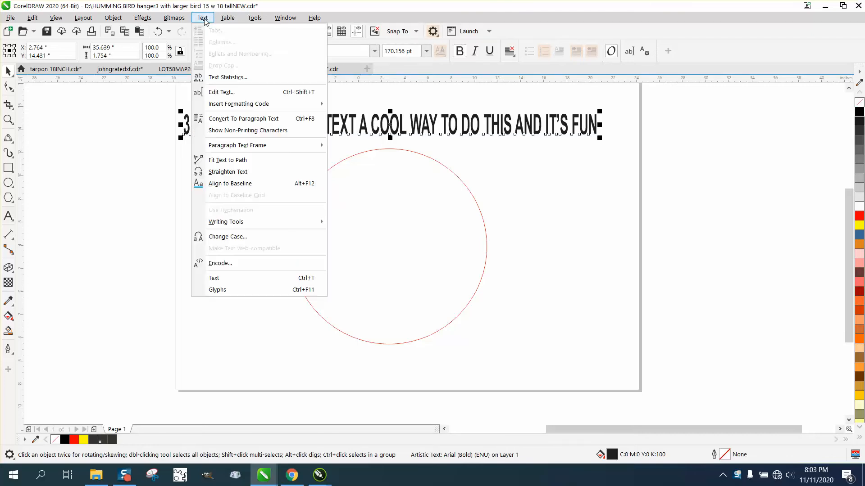
click(227, 161)
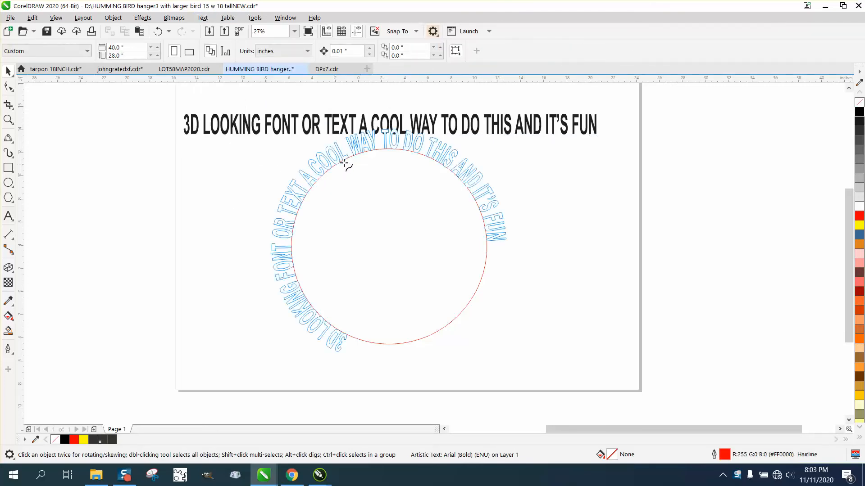
click(378, 160)
Convert the arched text to curves, then separate the red circle from it and delete the circle
click(113, 18)
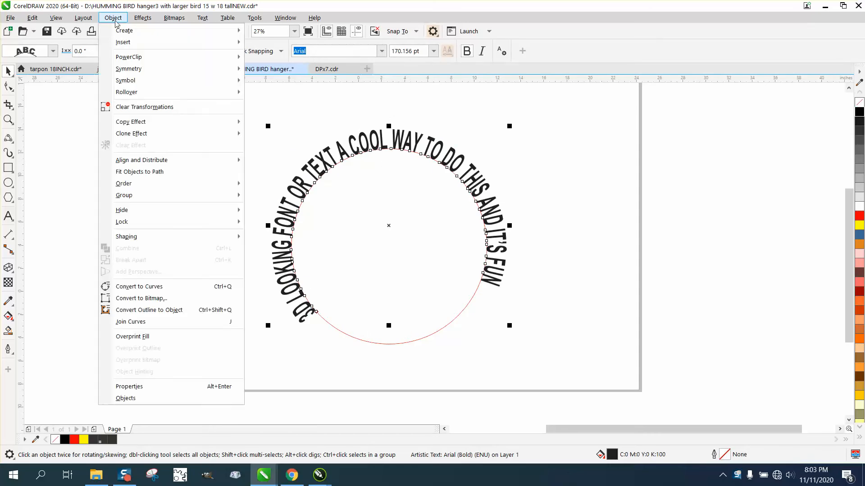
click(165, 287)
click(201, 280)
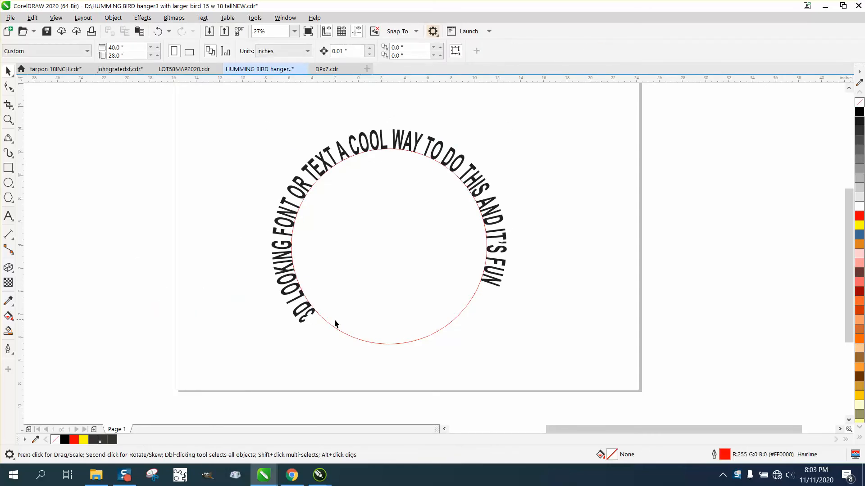
drag(333, 324, 691, 319)
key(Delete)
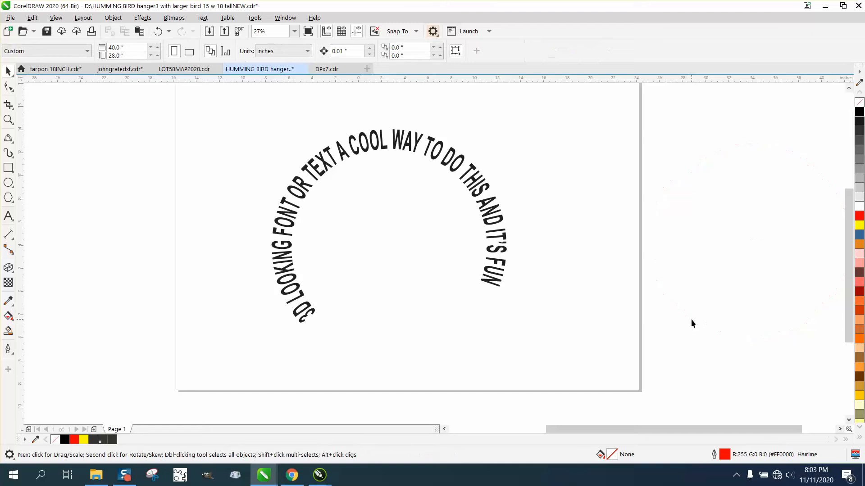
Extrude the arched text toward a vanishing point just below the word COOL
click(423, 156)
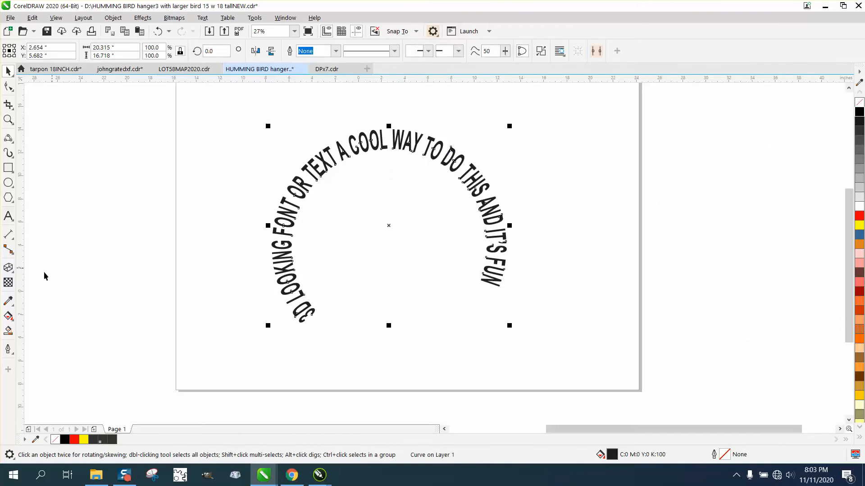
click(13, 272)
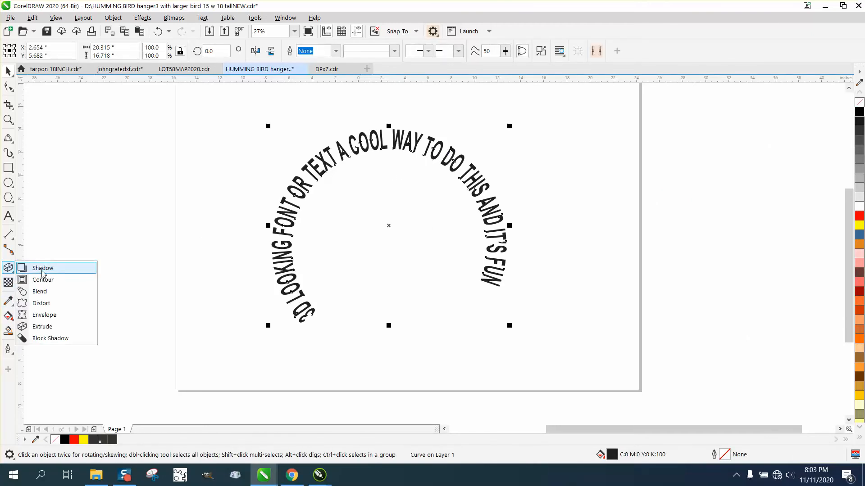
click(42, 327)
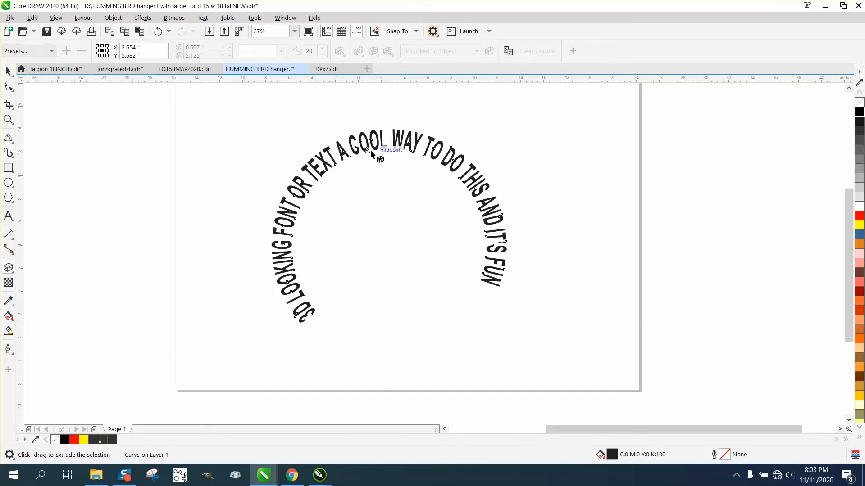
drag(374, 152, 378, 160)
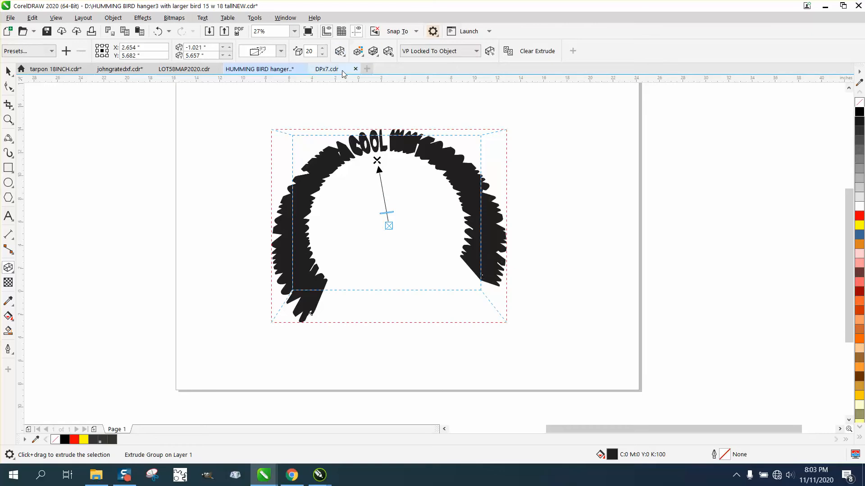
Set the extrusion's colour to solid yellow and give the extruded text a black outline
click(358, 51)
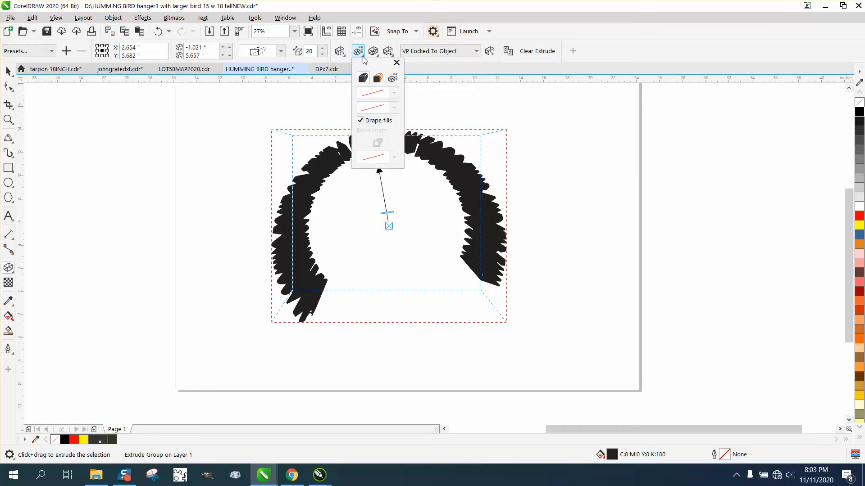
click(377, 77)
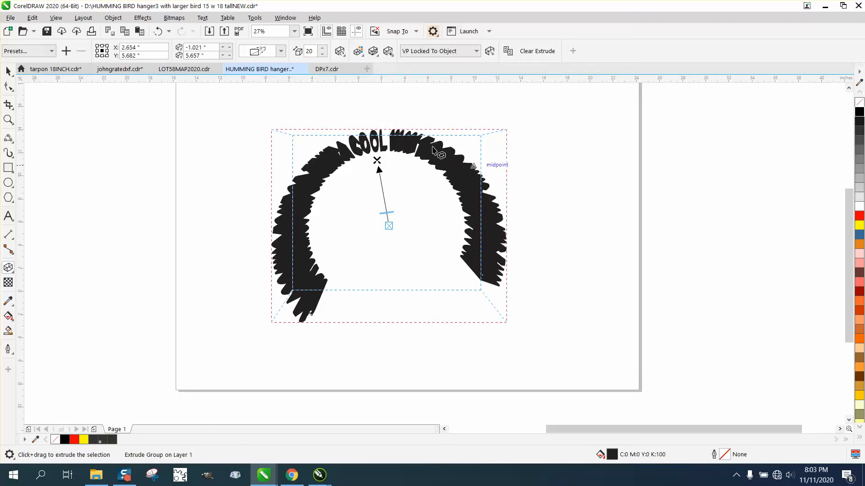
click(358, 51)
click(394, 103)
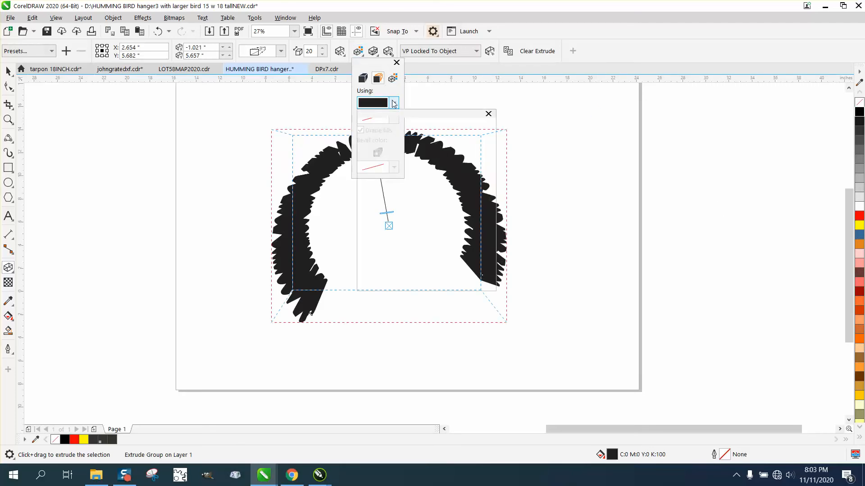
click(425, 170)
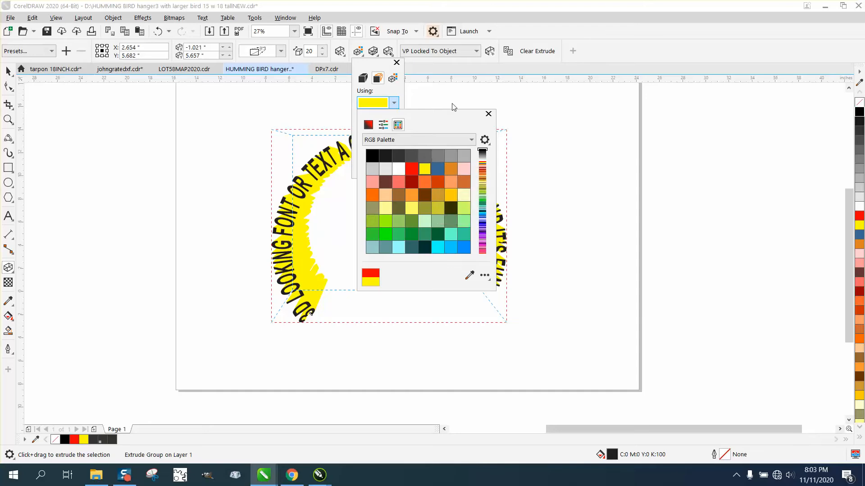
click(404, 81)
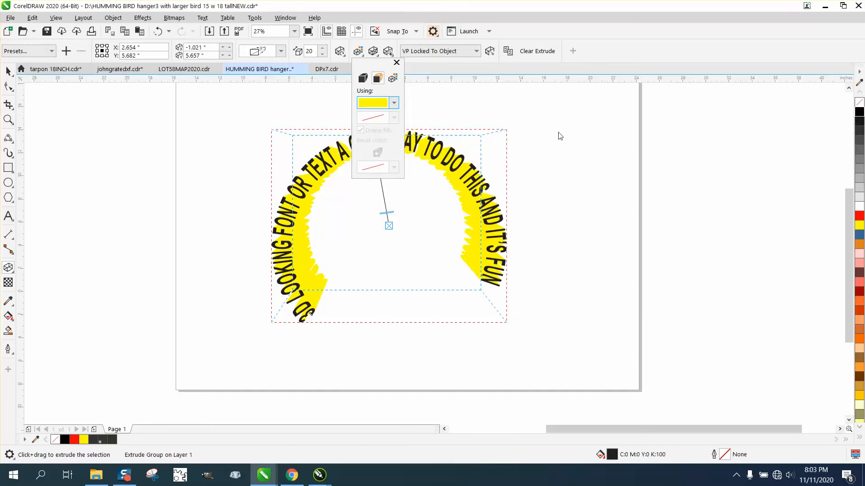
click(396, 62)
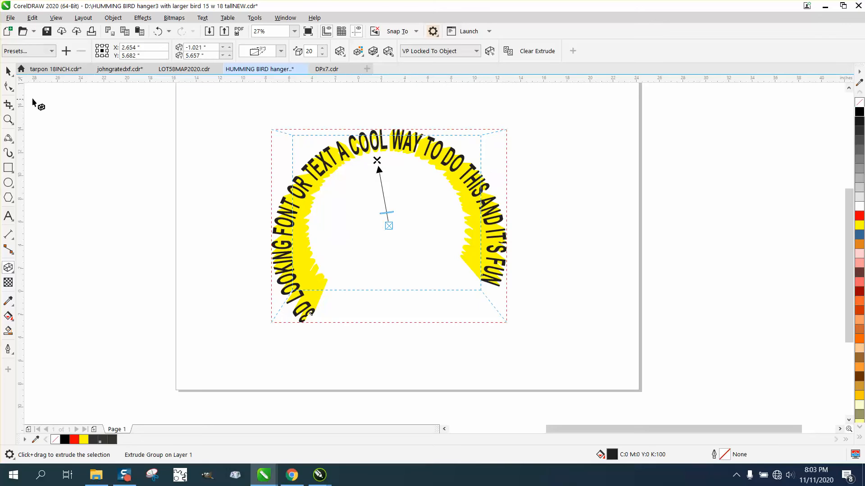
click(8, 71)
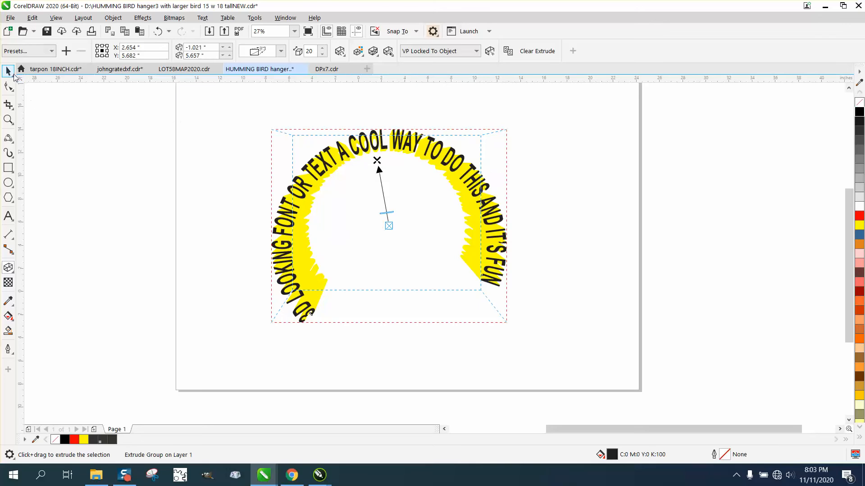
right_click(858, 113)
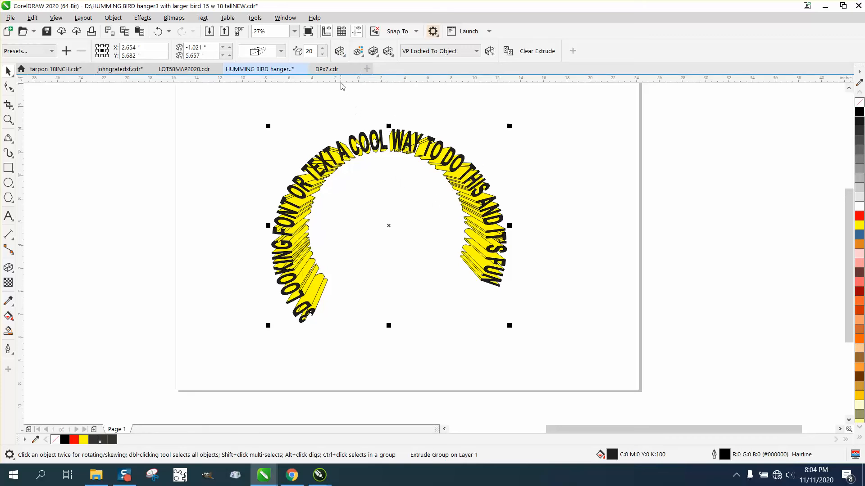
Rotate the yellow extruded text in 3D, turning it sideways first and then tilting it to an angled view
click(340, 52)
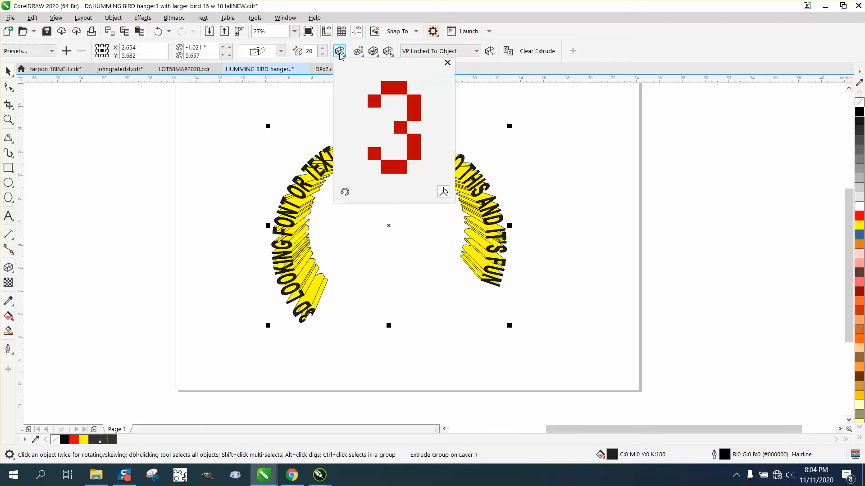
drag(429, 91, 406, 96)
click(340, 51)
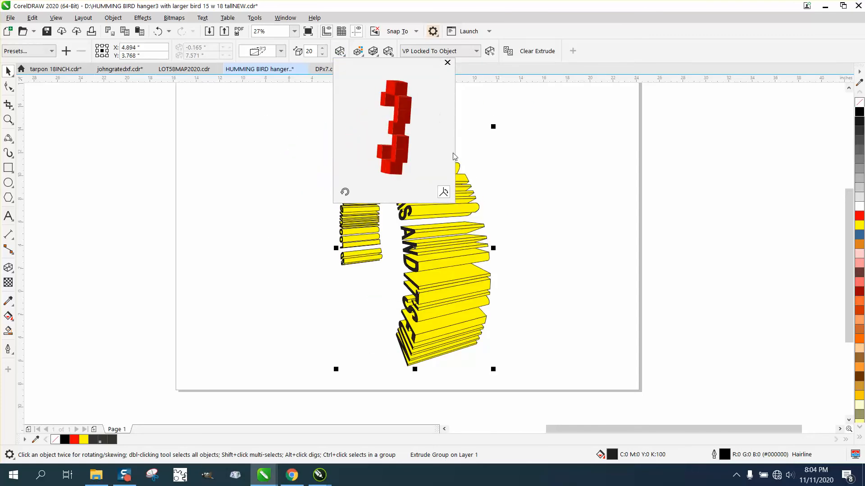
drag(623, 428, 556, 429)
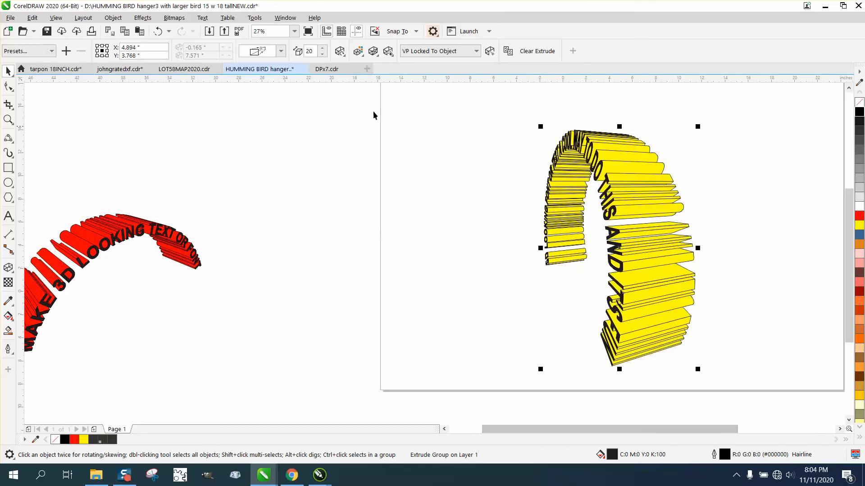
click(339, 51)
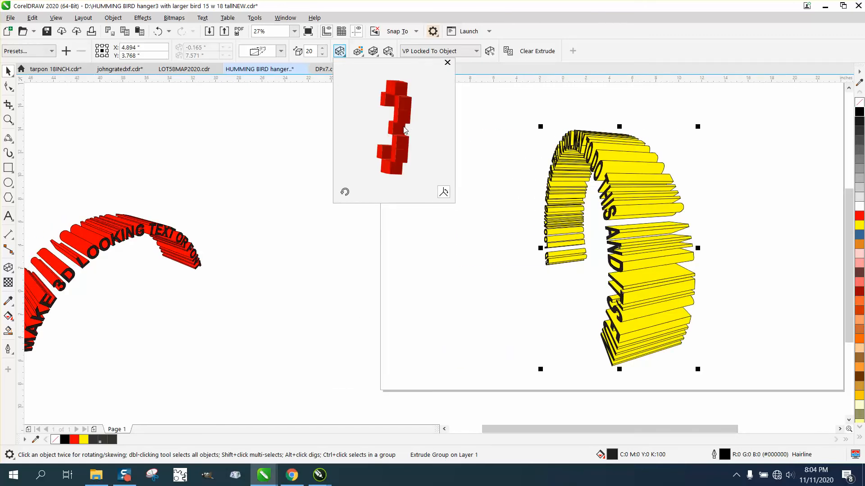
drag(404, 131, 441, 125)
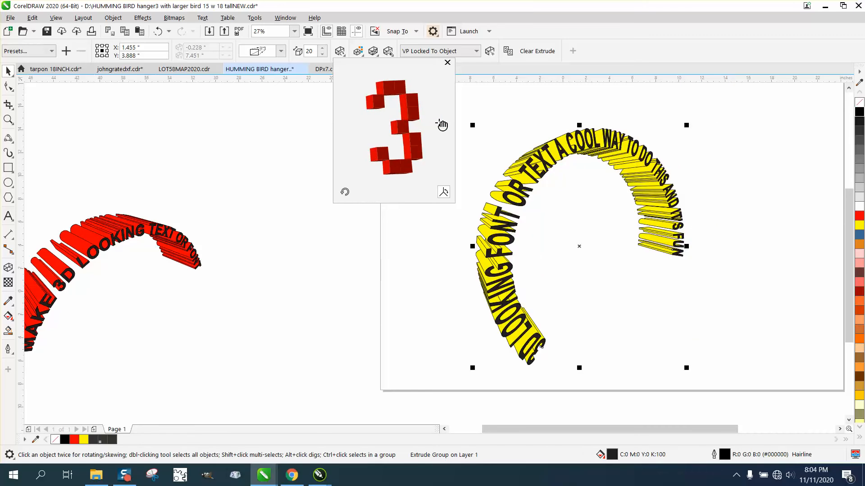
mouse_move(422, 156)
mouse_down()
mouse_move(418, 143)
mouse_move(410, 165)
mouse_up()
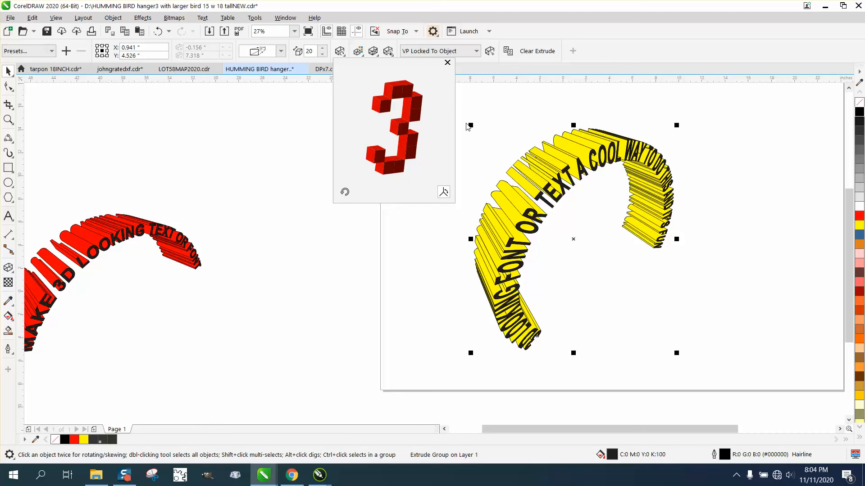
Undo the 3D rotations, black outline, yellow colour and extrusion of the arched text
click(157, 31)
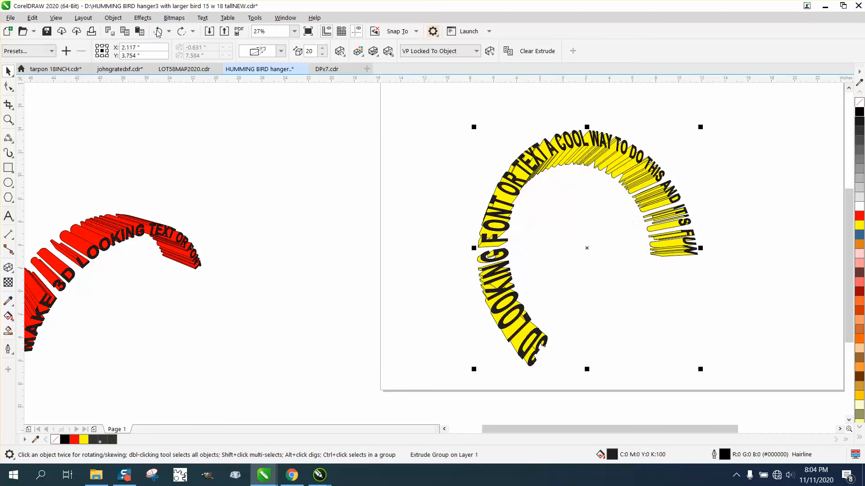
click(157, 32)
click(157, 32)
click(158, 31)
click(157, 32)
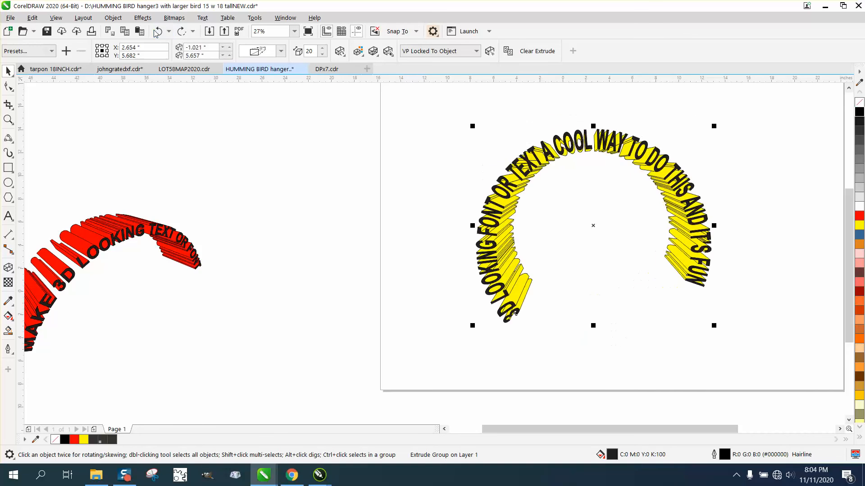
click(157, 32)
click(154, 33)
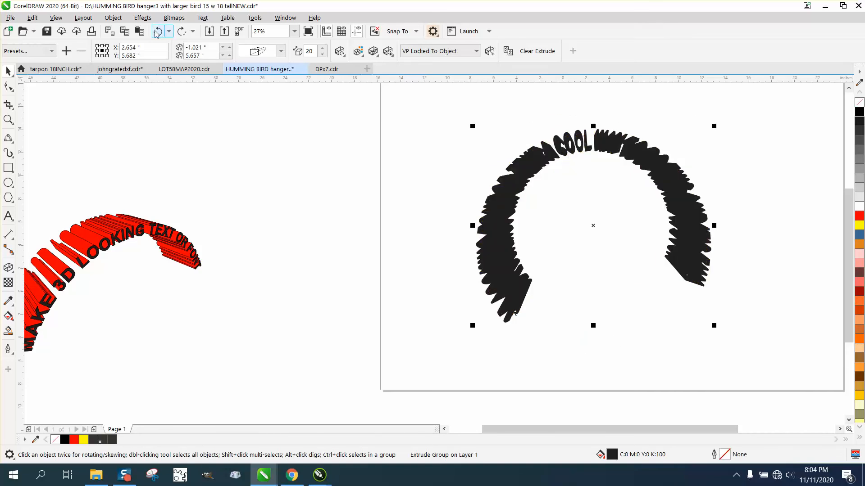
click(157, 32)
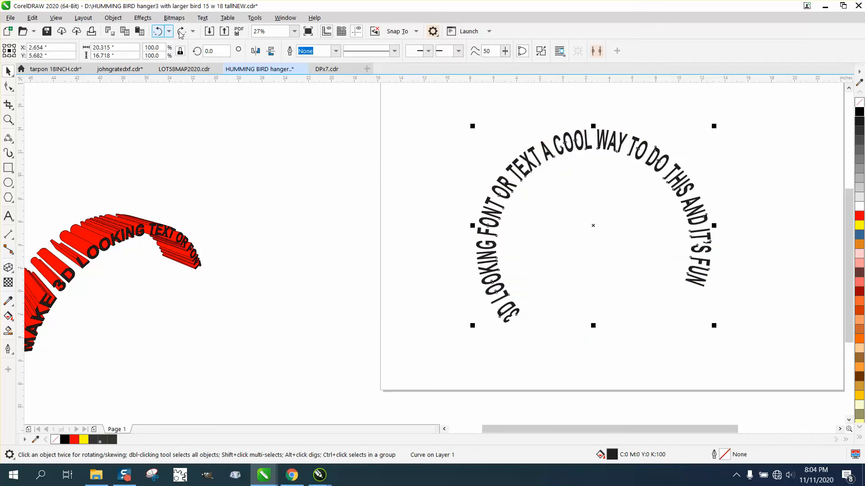
Extrude the arched text toward a vanishing point just below the word COOL and reduce the extrusion depth to 7
click(8, 268)
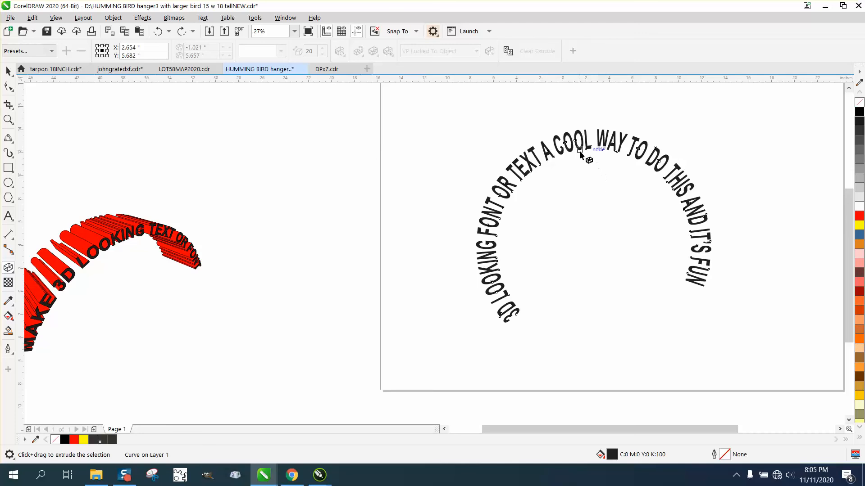
drag(580, 153, 580, 158)
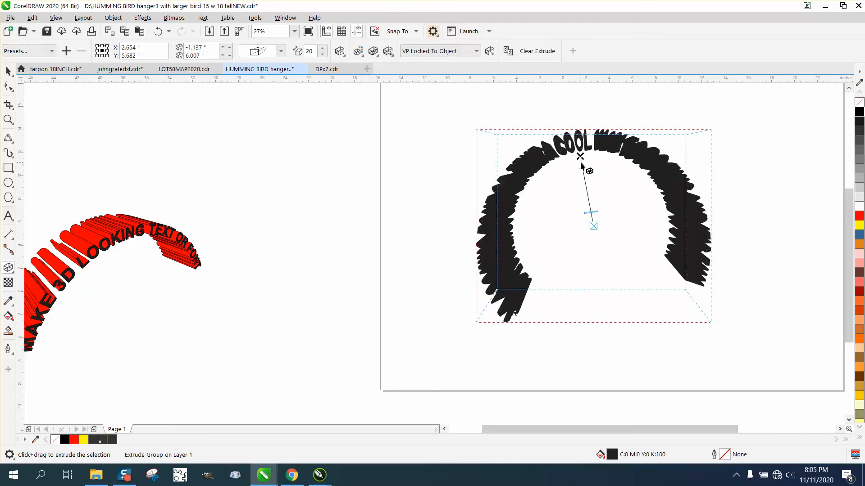
mouse_move(589, 212)
mouse_down()
mouse_move(586, 193)
mouse_move(588, 221)
mouse_up()
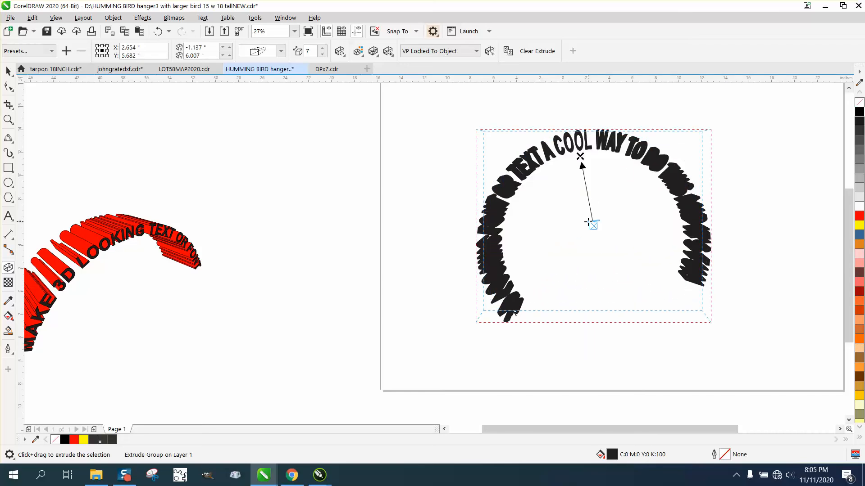
Switch the arched text's extrusion from the object fill to a solid colour
click(358, 51)
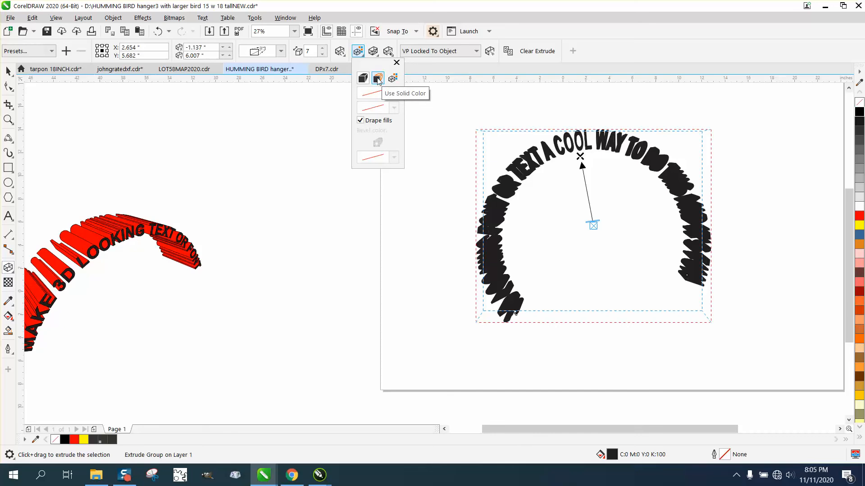
click(377, 79)
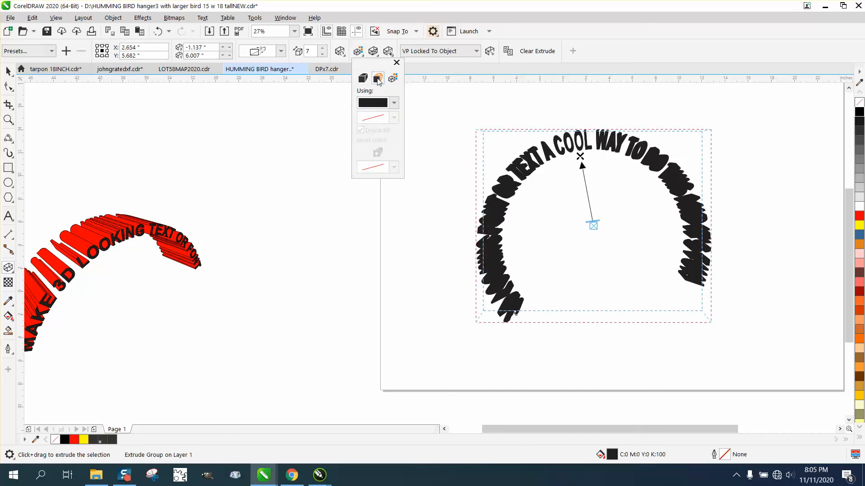
click(394, 103)
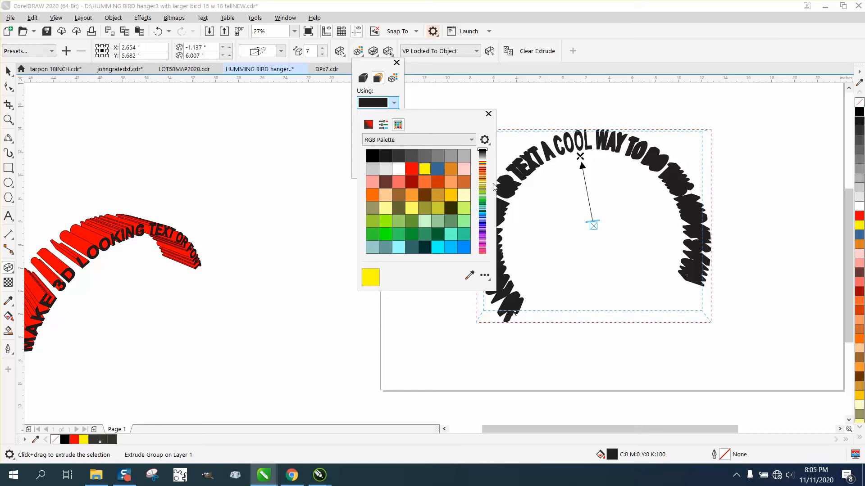
click(488, 114)
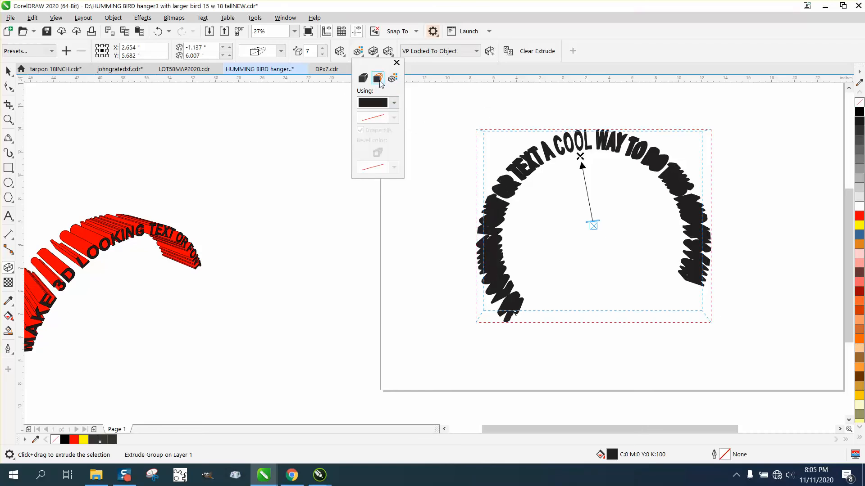
click(394, 104)
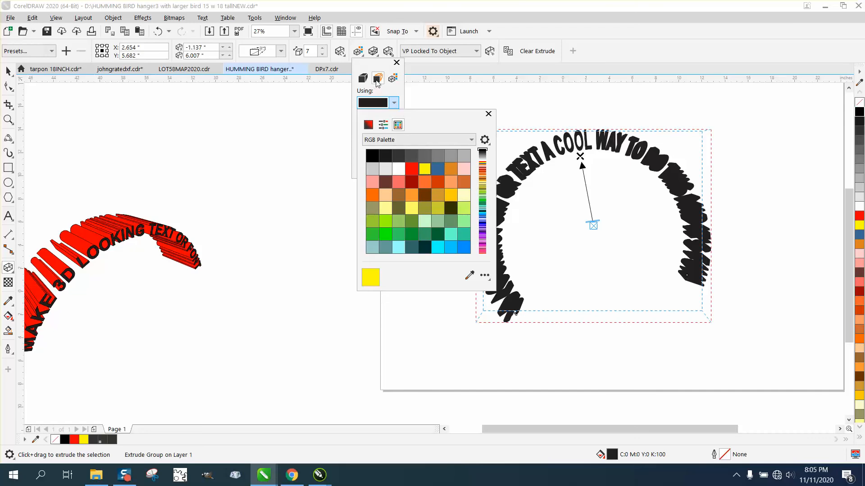
click(391, 80)
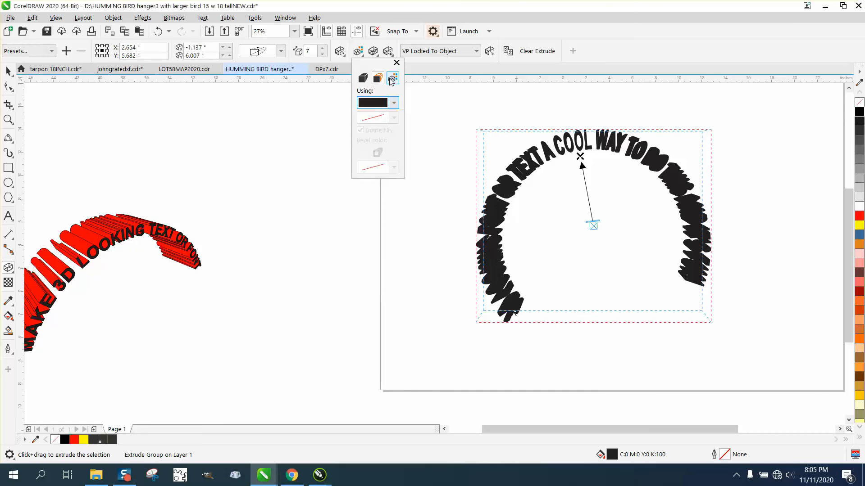
click(393, 103)
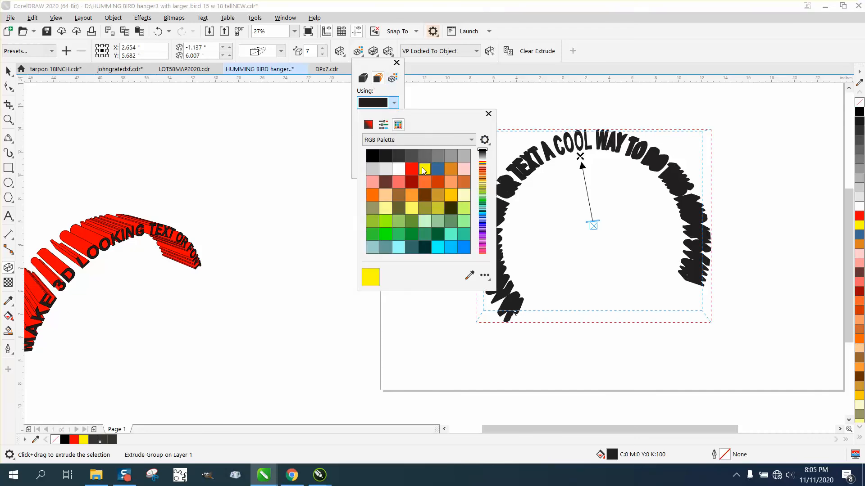
click(488, 114)
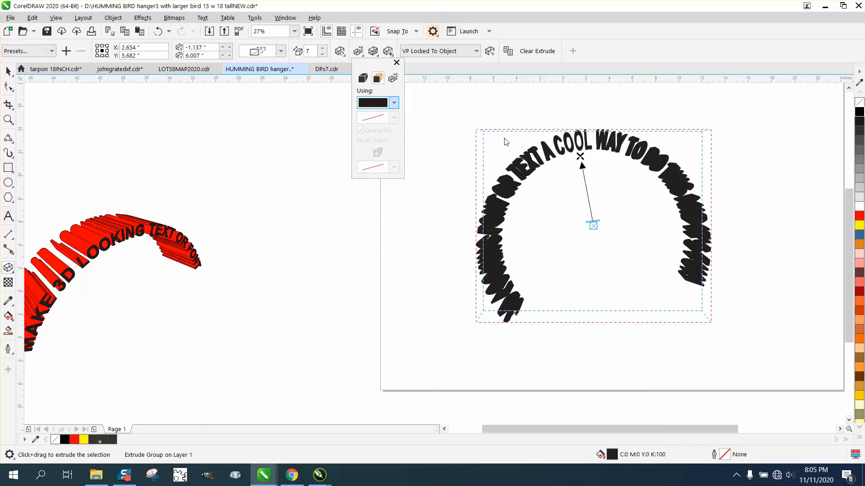
click(324, 123)
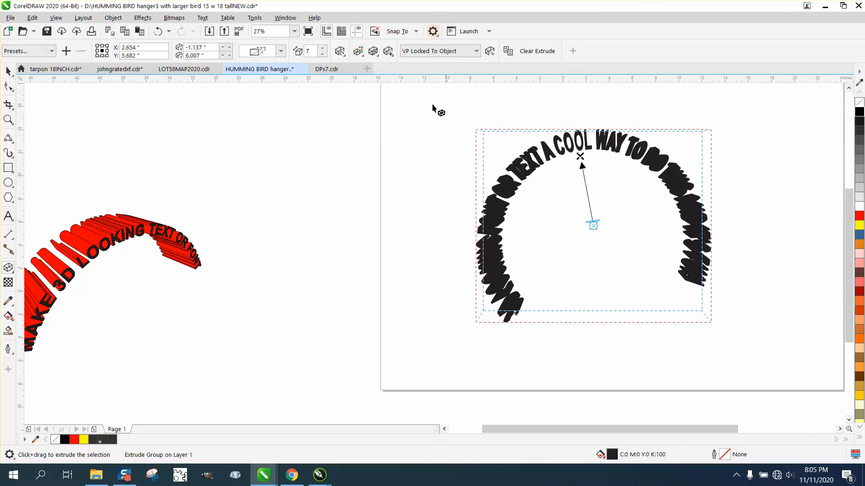
Try blue as the extrusion's solid colour and then set it to yellow
click(358, 50)
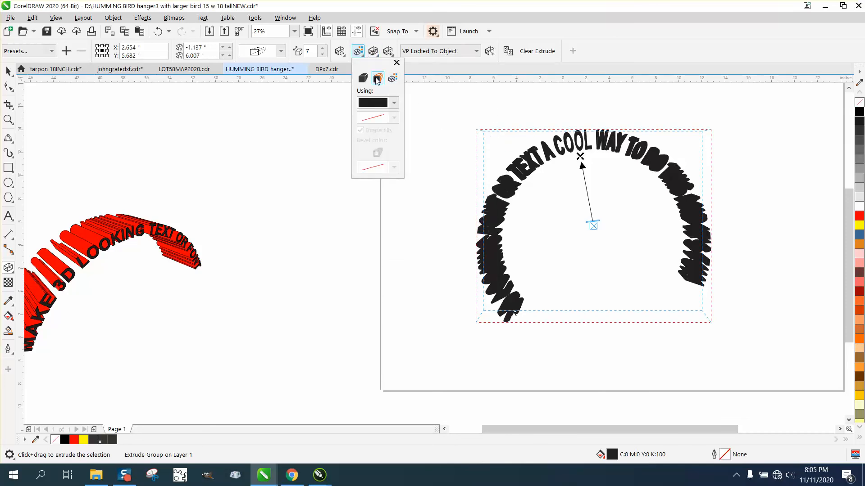
click(394, 104)
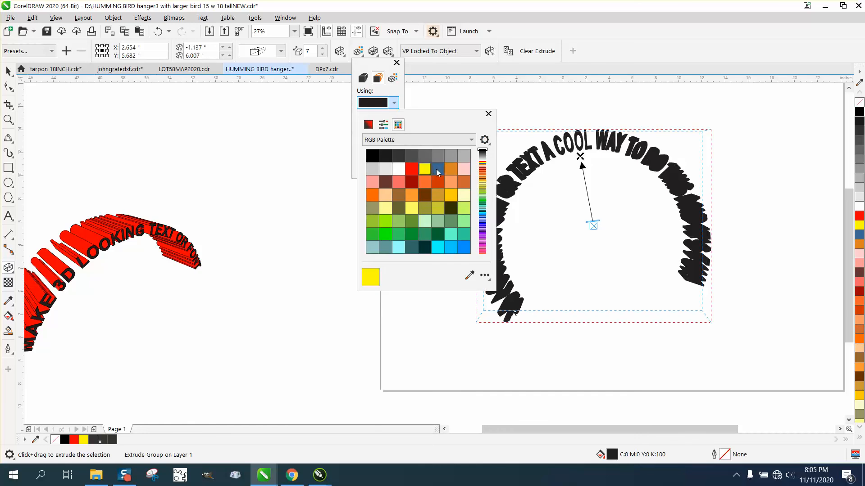
click(437, 170)
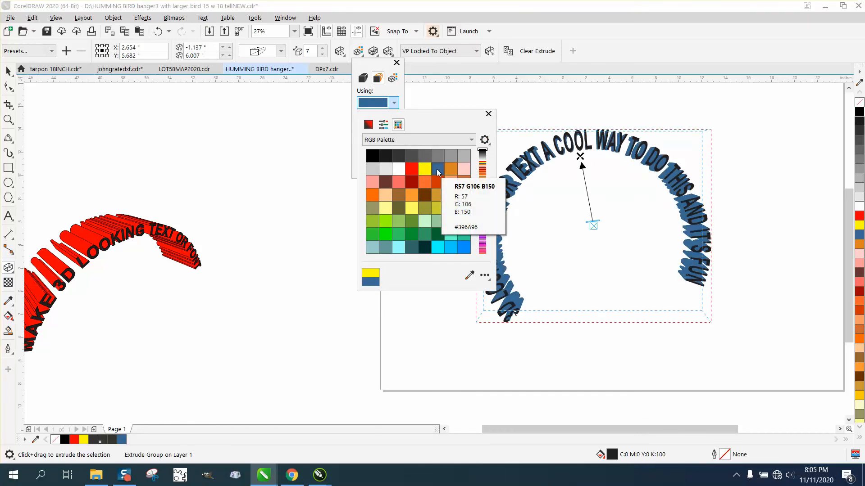
click(424, 169)
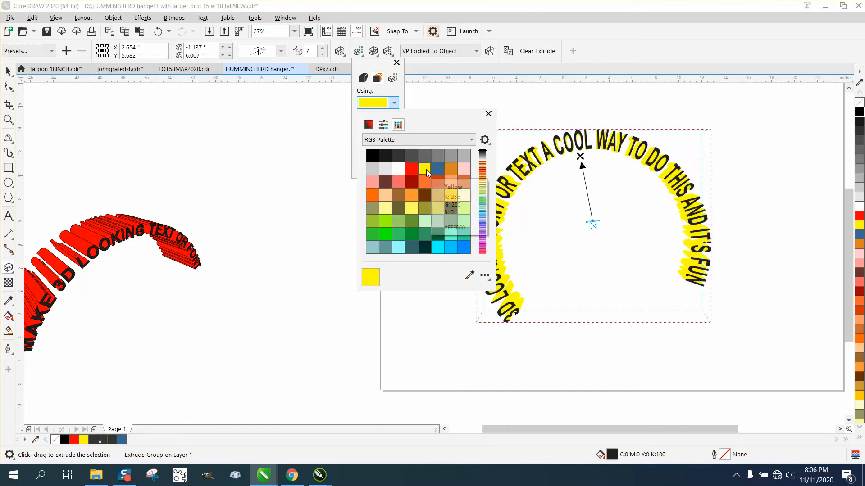
drag(456, 117, 436, 148)
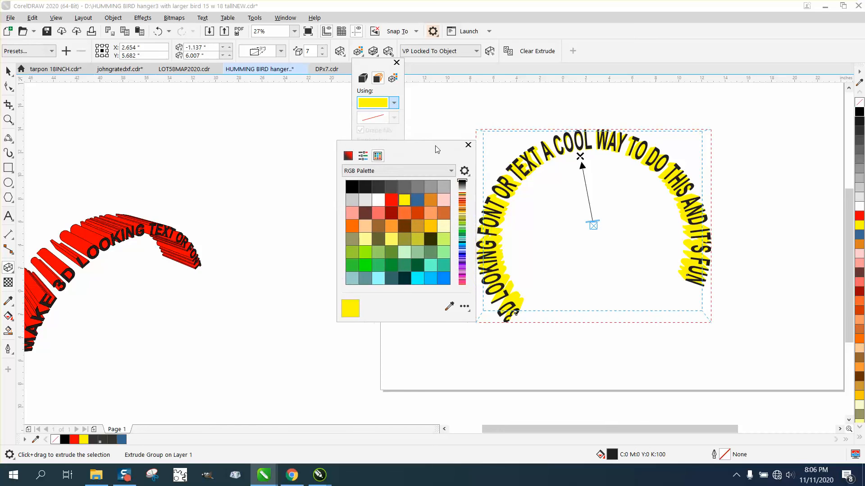
click(390, 117)
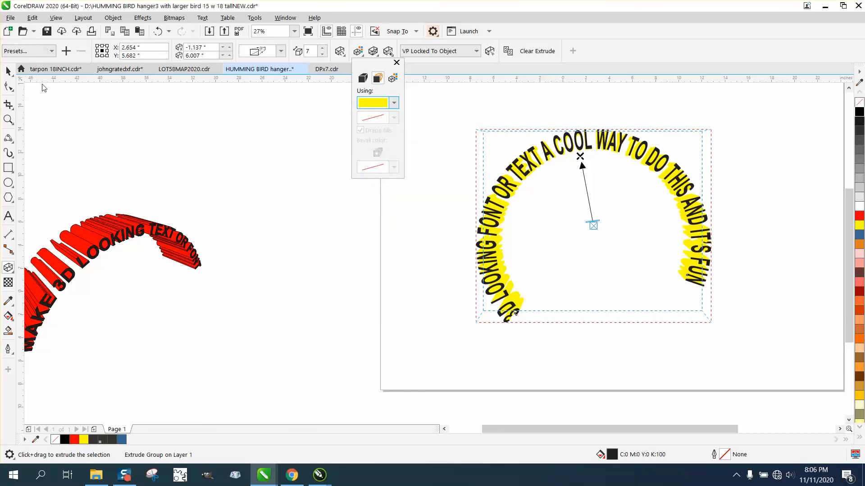
key(Escape)
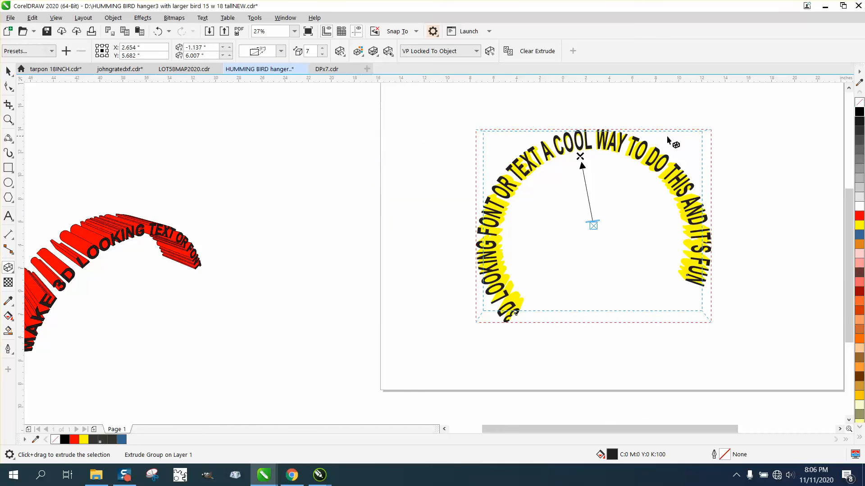
Give the yellow extruded text a black outline and set the outline width to 0.5 pt
click(8, 71)
right_click(859, 112)
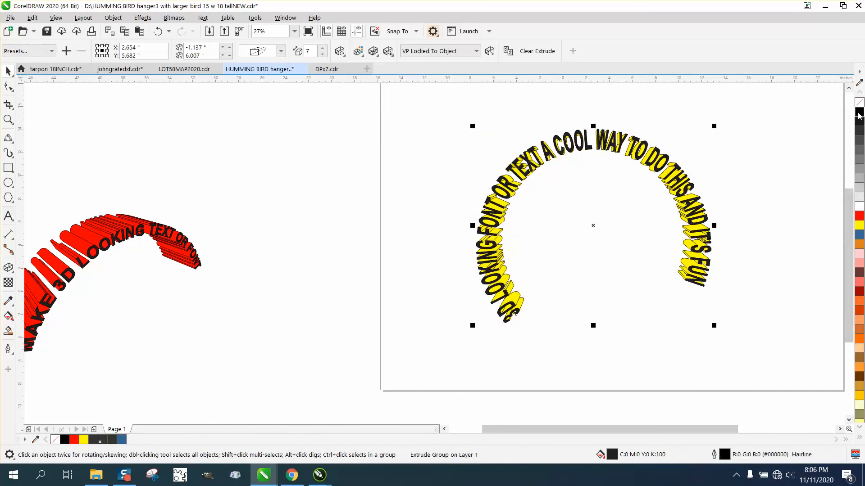
double_click(724, 455)
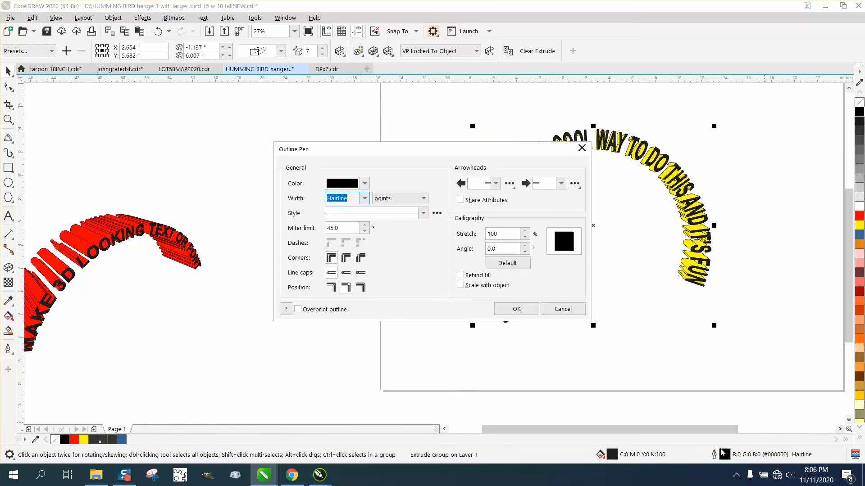
click(365, 199)
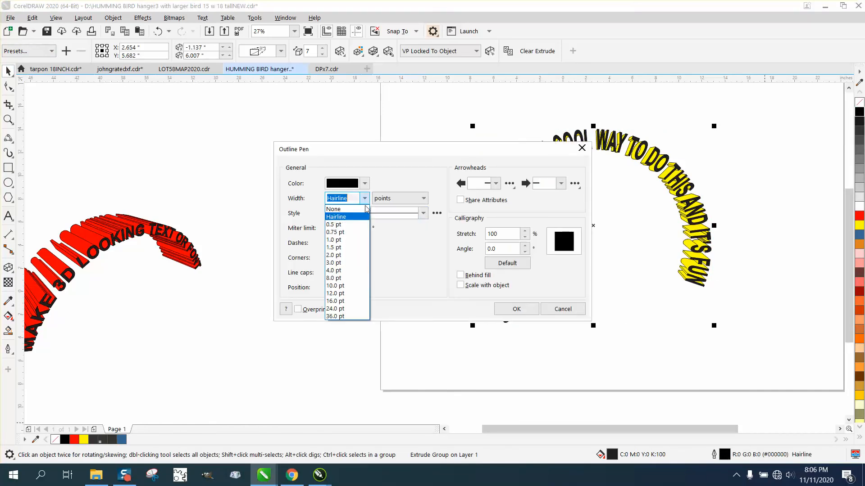
click(345, 224)
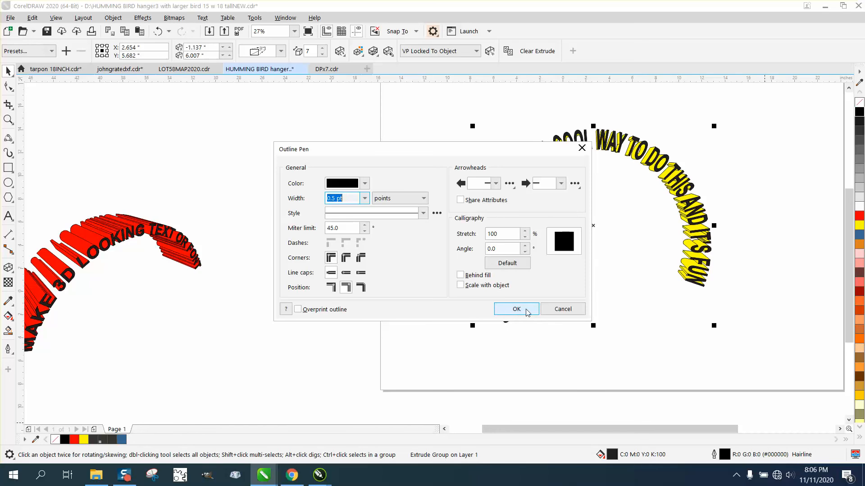
click(517, 309)
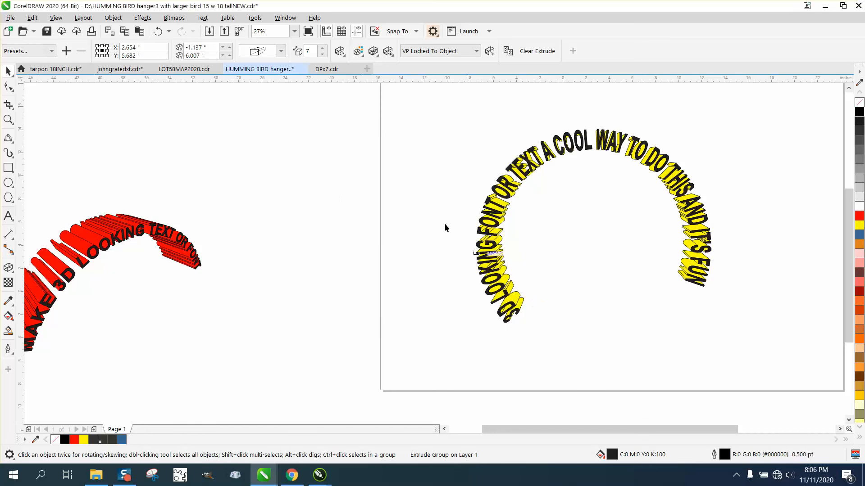
Rotate the yellow extruded text in 3D, turning it sideways to an angled view
click(340, 52)
mouse_move(414, 109)
mouse_down()
mouse_move(389, 102)
mouse_move(428, 126)
mouse_move(422, 115)
mouse_up()
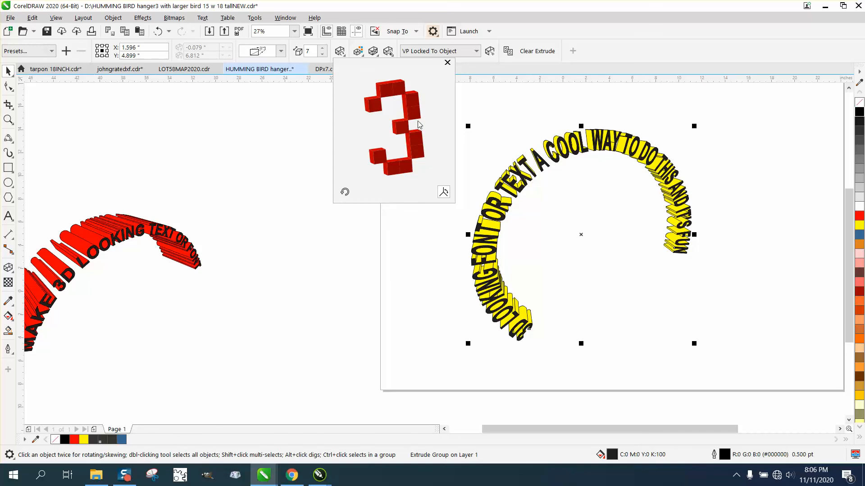
drag(422, 122, 422, 122)
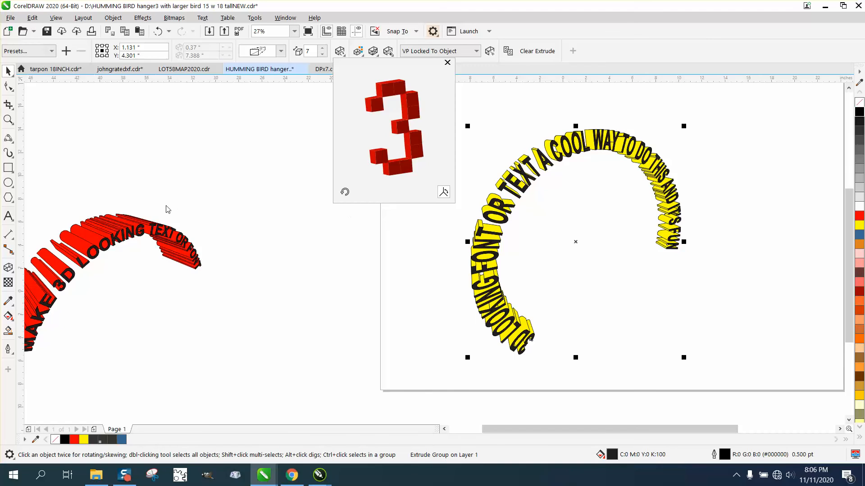
Examine the red extruded sample text up close and compare it with the yellow extruded text
scroll(206, 210, down, 2)
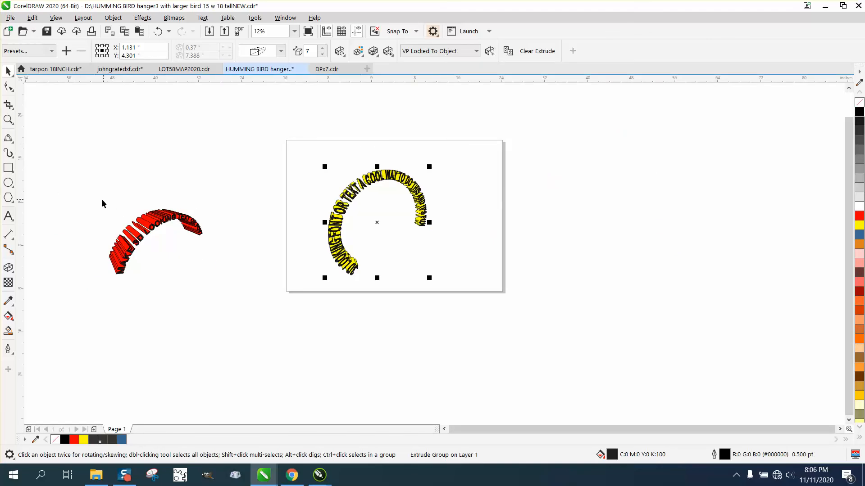
click(8, 120)
drag(103, 205, 235, 273)
right_click(209, 256)
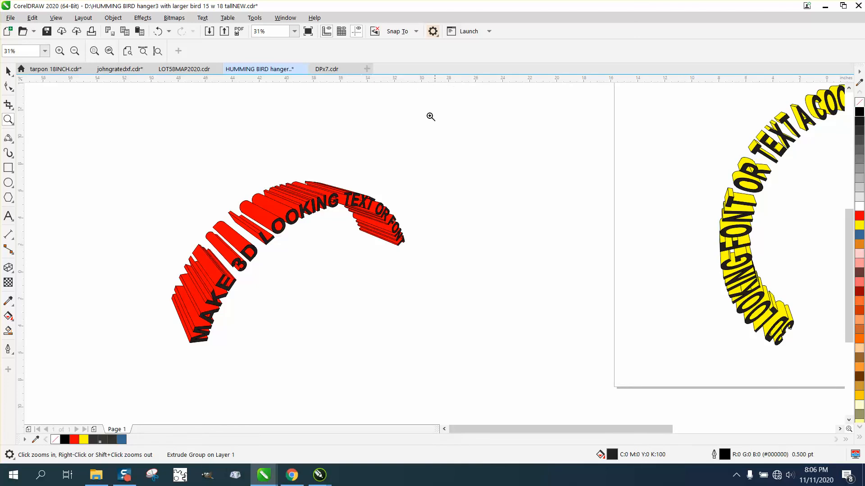
right_click(263, 199)
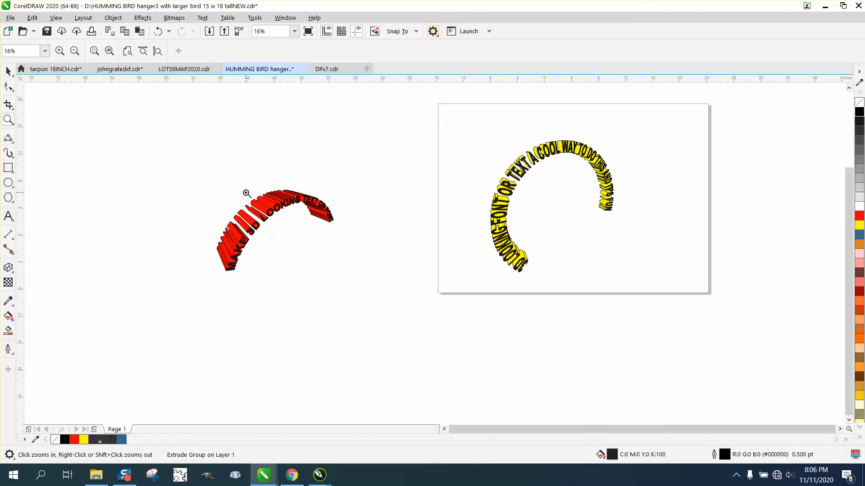
drag(288, 253, 389, 281)
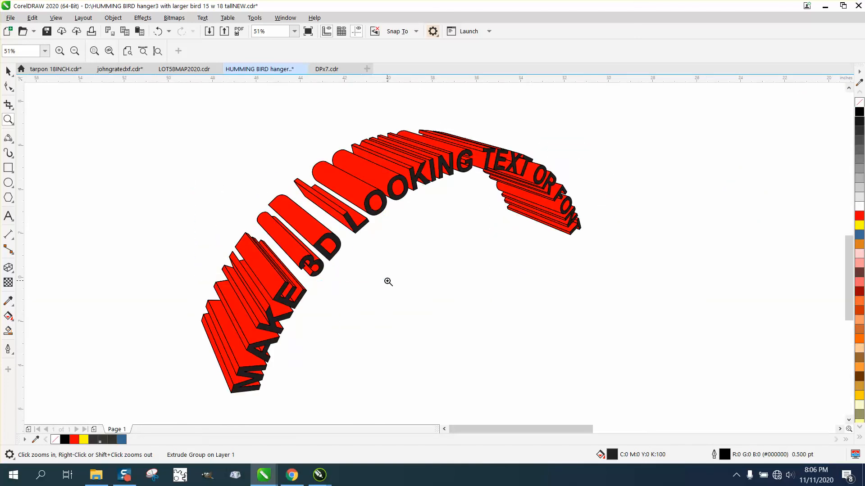